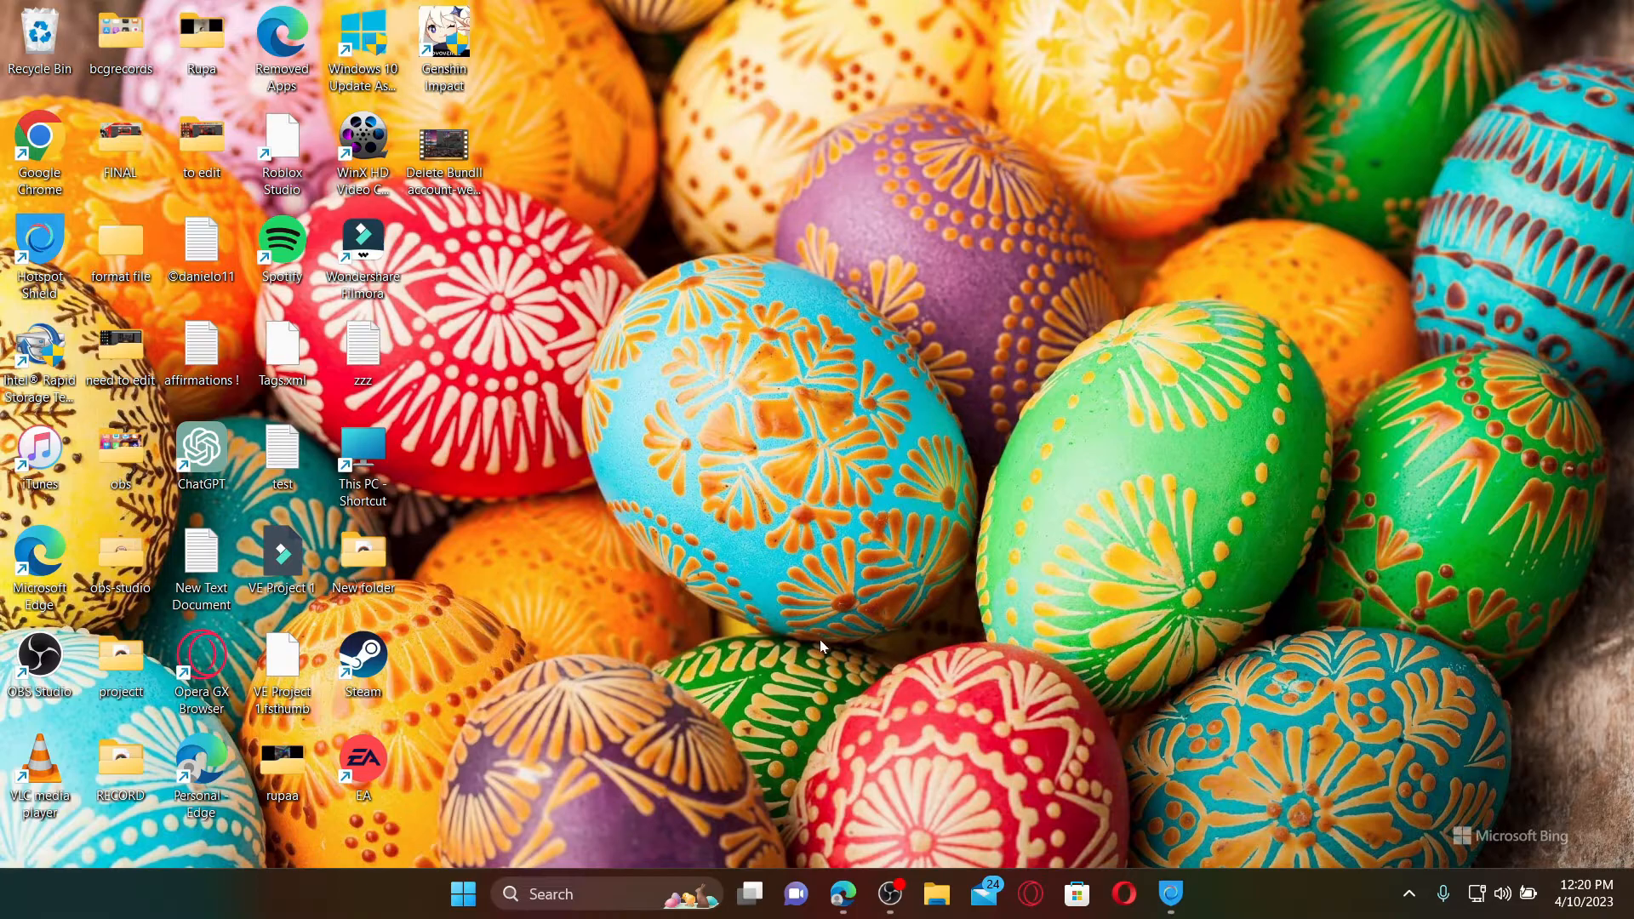
pyautogui.hotkey('ctrl', 'l')
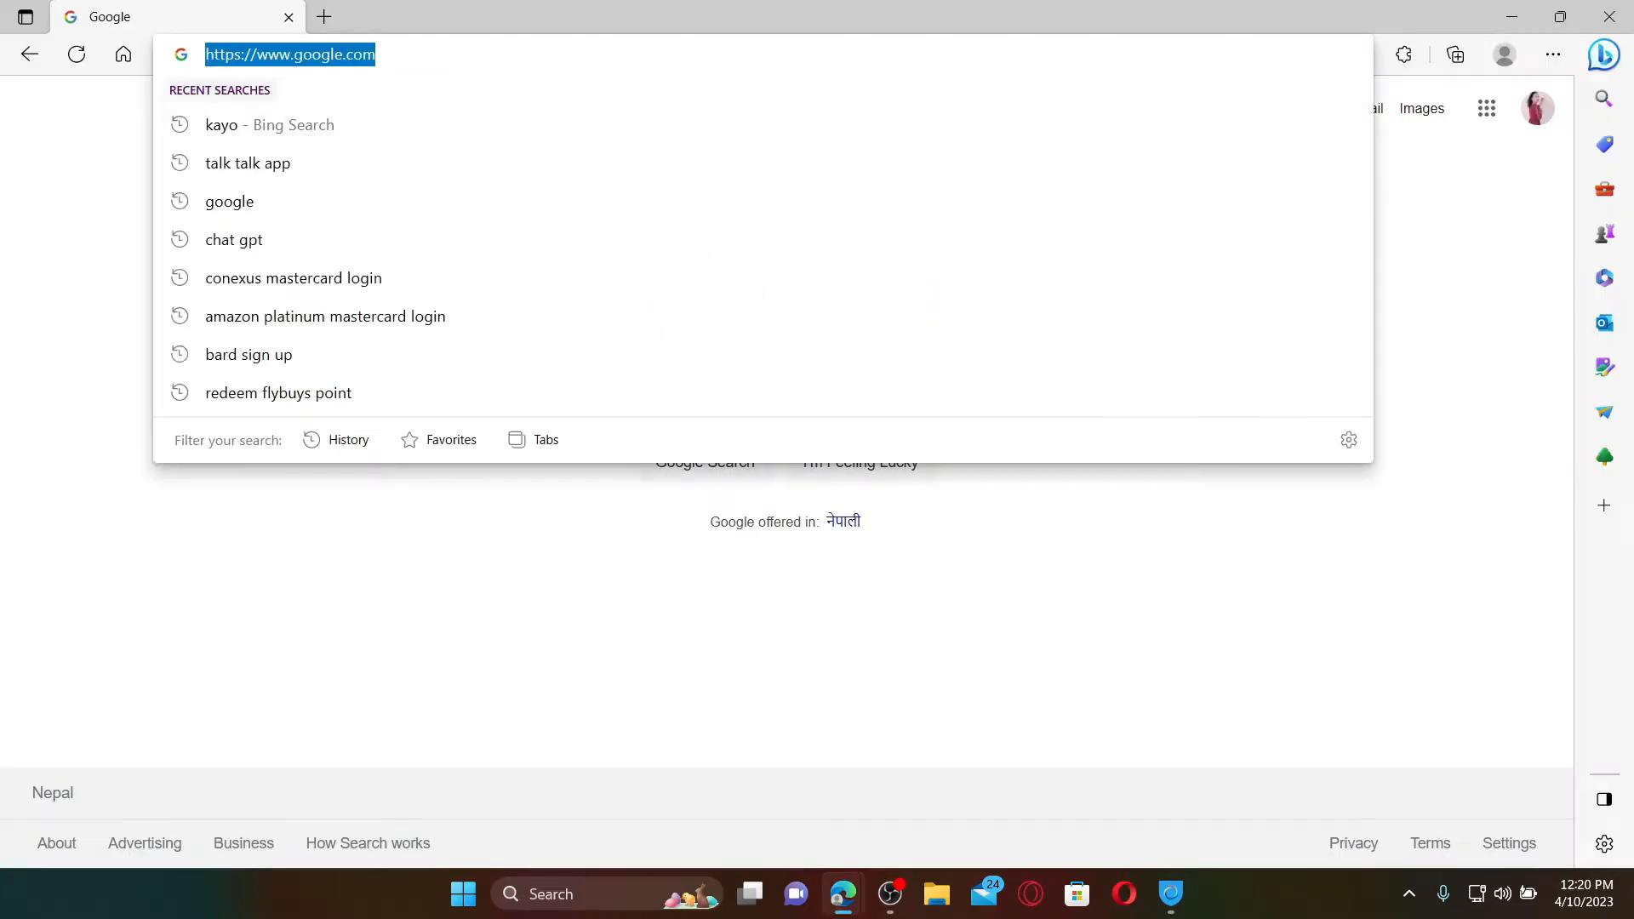
pyautogui.write('www.g')
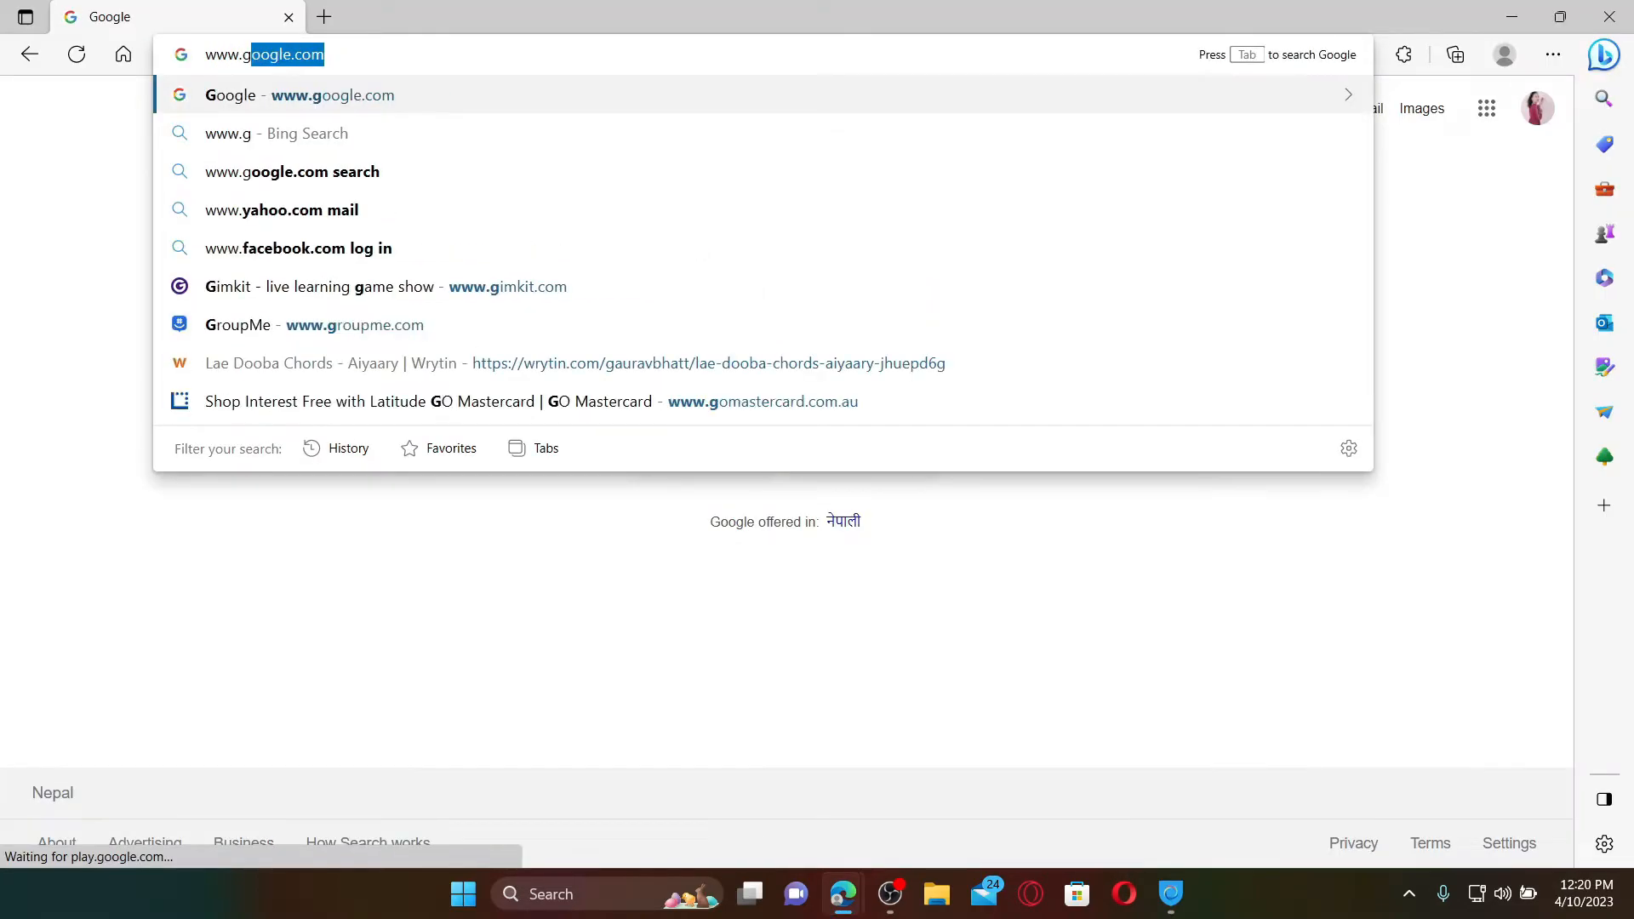
pyautogui.write('ro')
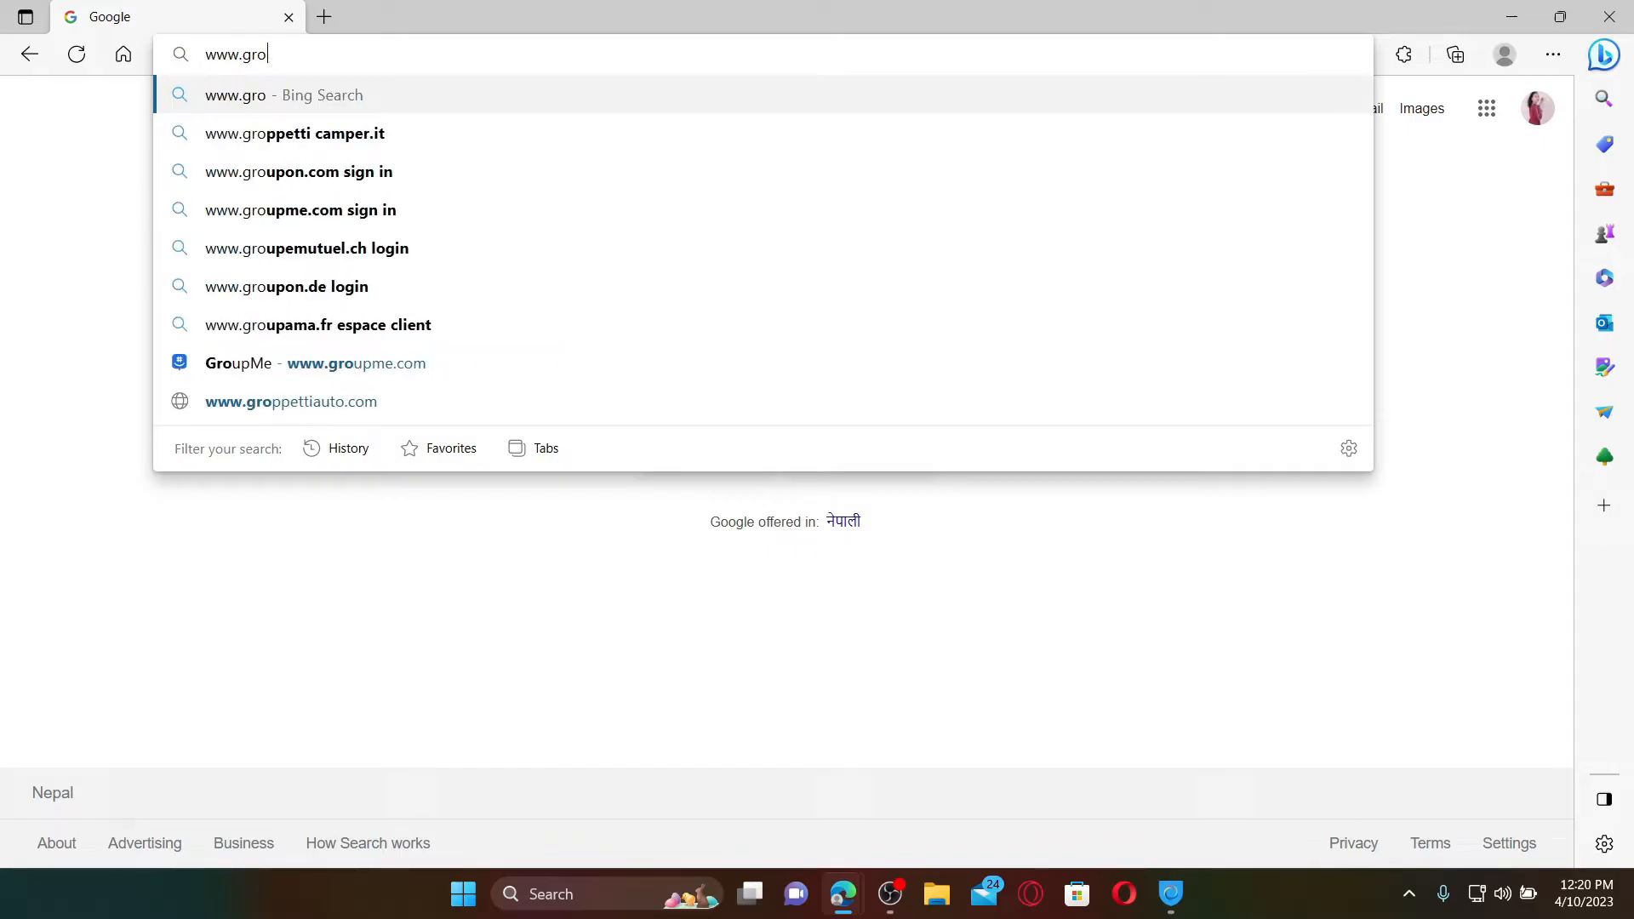
pyautogui.write('upme.com')
pyautogui.press('Return')
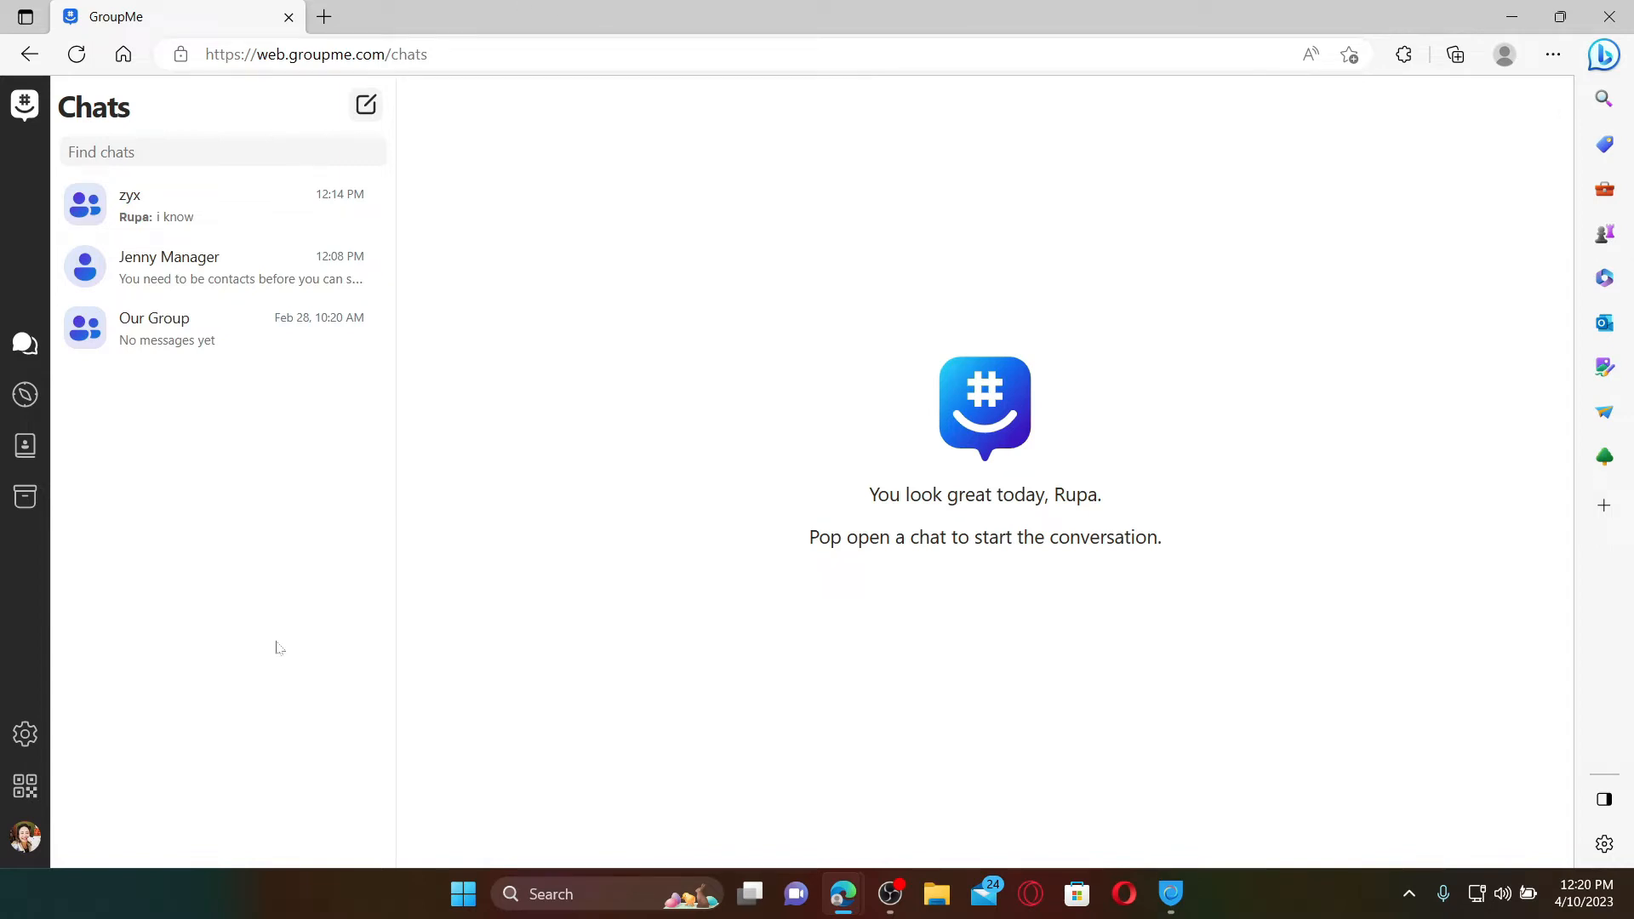
# Go to the profile page and choose Change Avatar on the profile picture
pyautogui.click(25, 843)
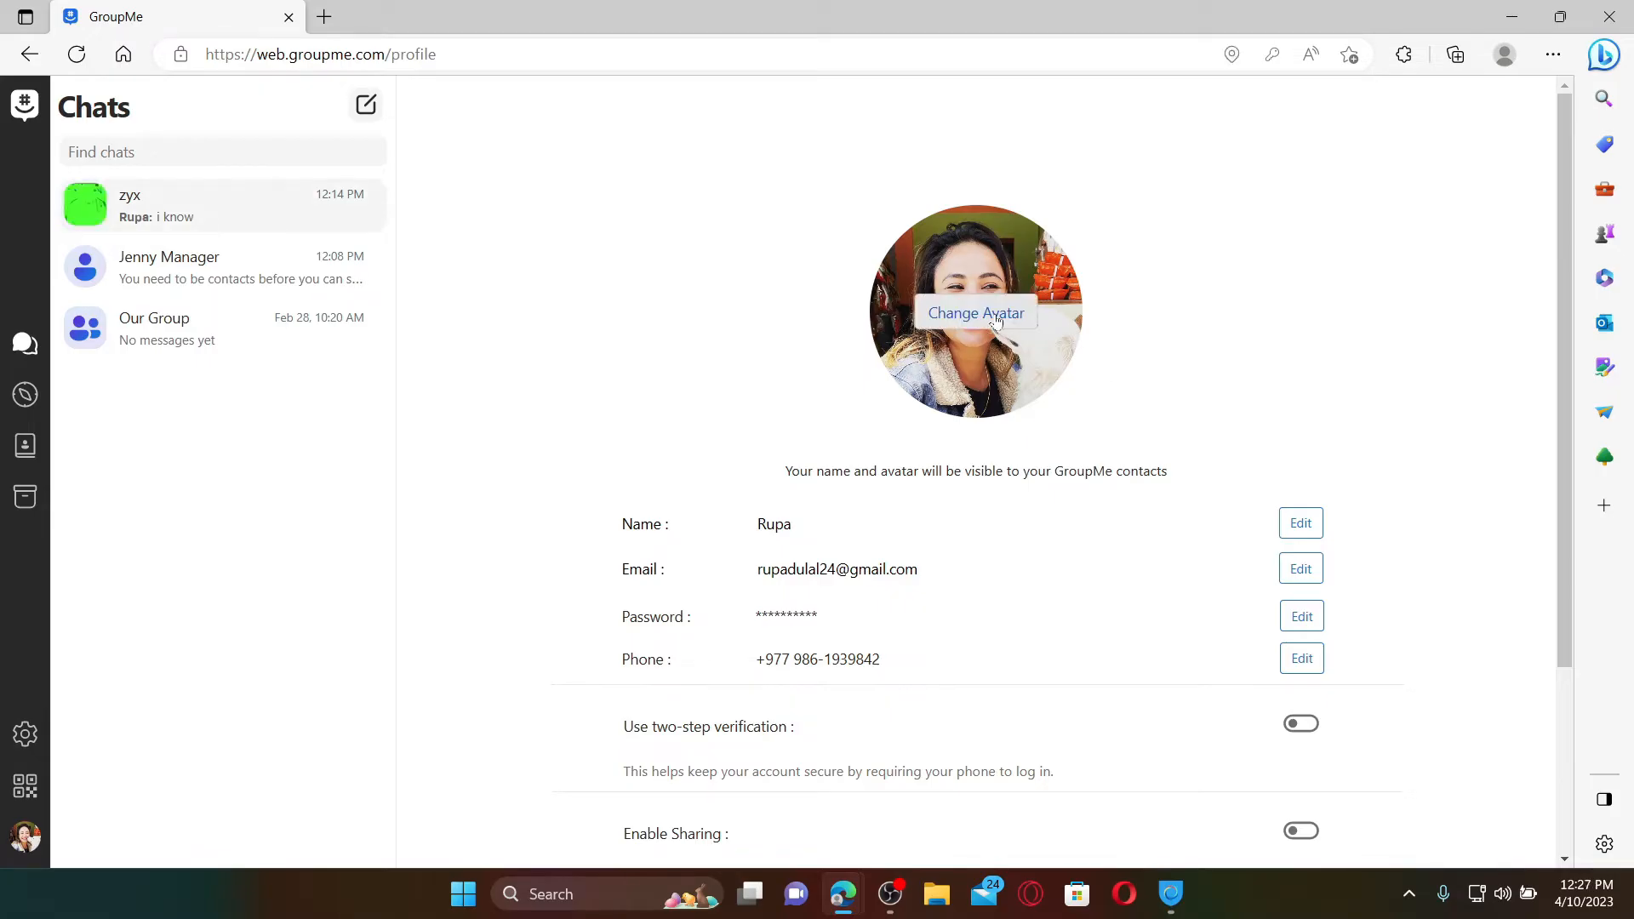
pyautogui.click(966, 319)
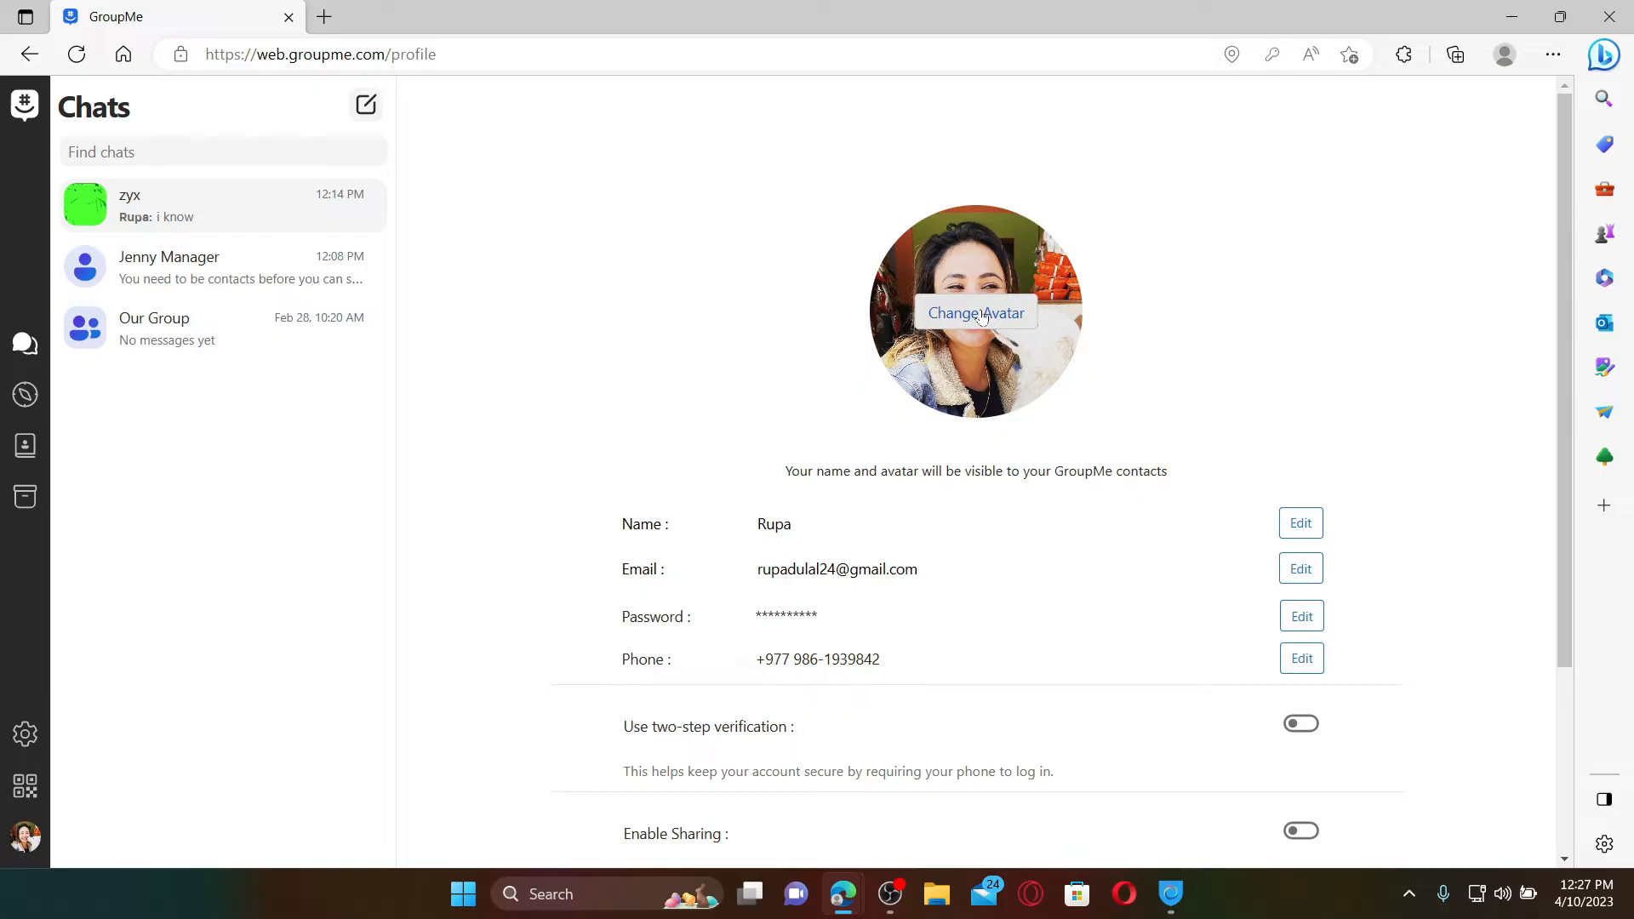
# Choose the _MG_0192 photo from Downloads as the new profile avatar
pyautogui.click(986, 320)
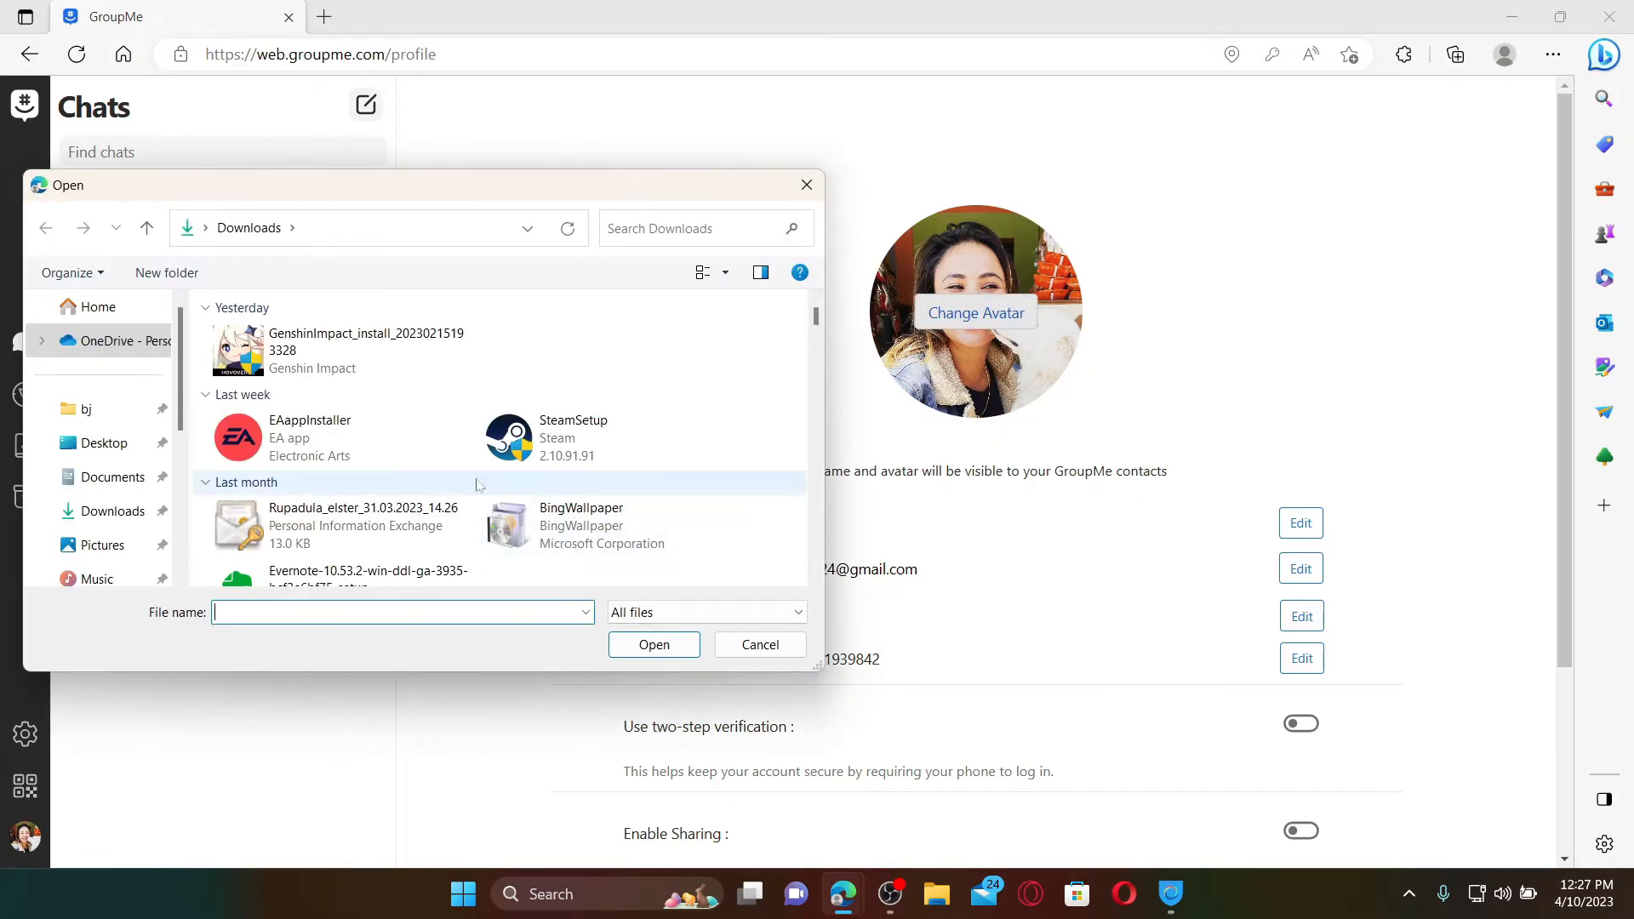
pyautogui.scroll(-5, 476, 485)
pyautogui.scroll(5, 475, 485)
pyautogui.scroll(-3, 486, 434)
pyautogui.scroll(-3, 498, 383)
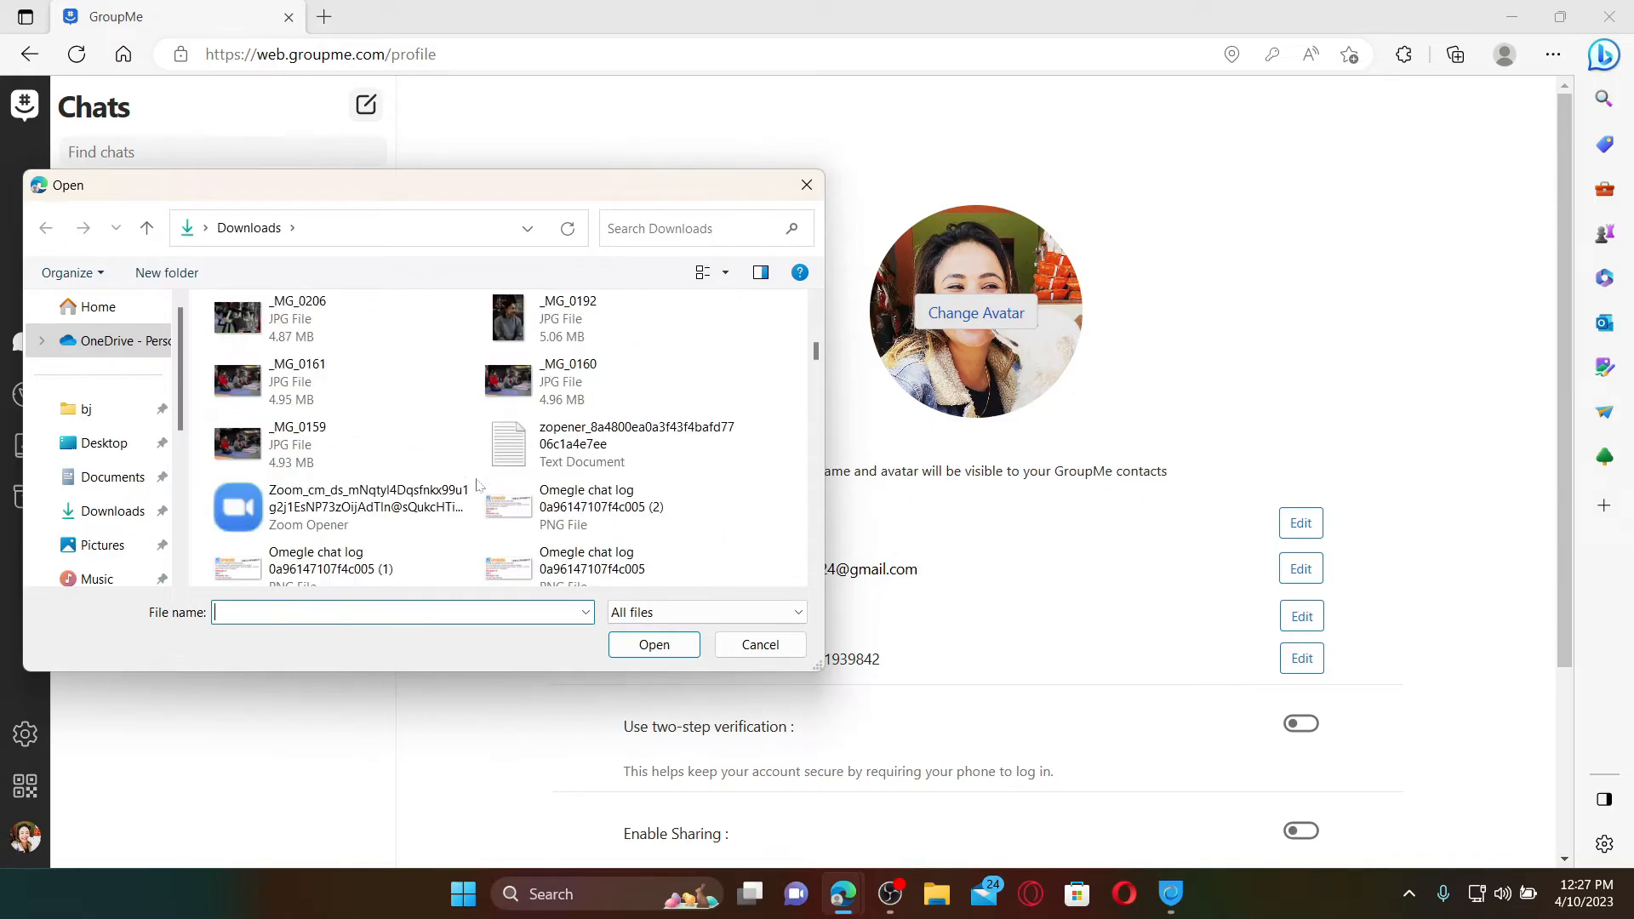
pyautogui.click(513, 329)
pyautogui.click(653, 645)
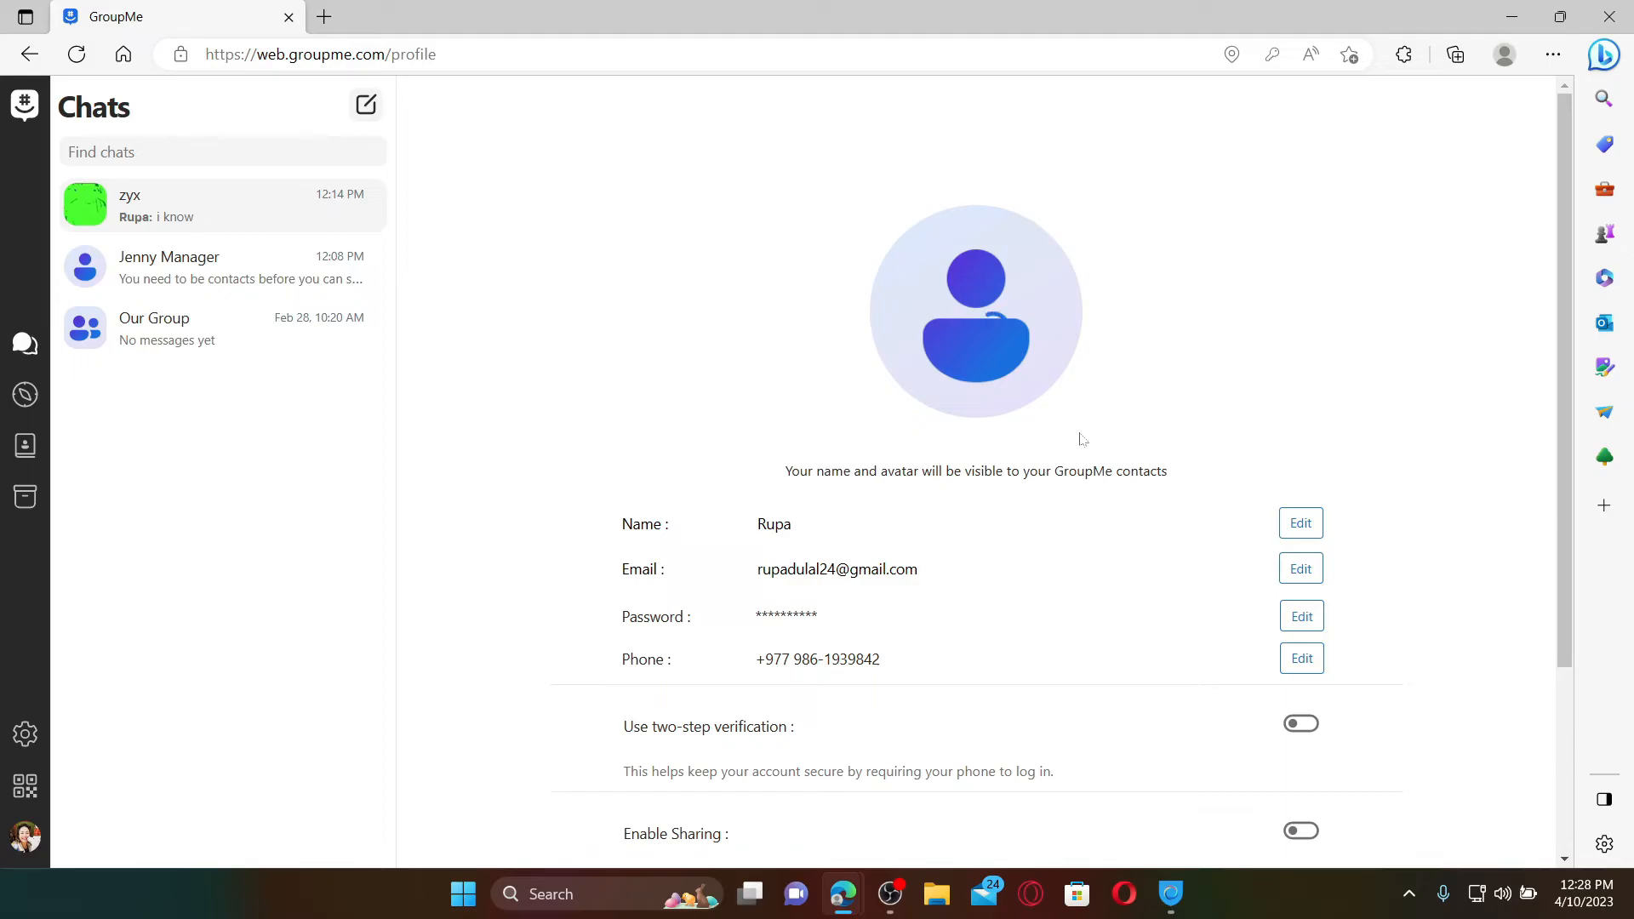
# Browse the Our Group and zyx conversations, then hide the browser with Win+D
pyautogui.click(97, 268)
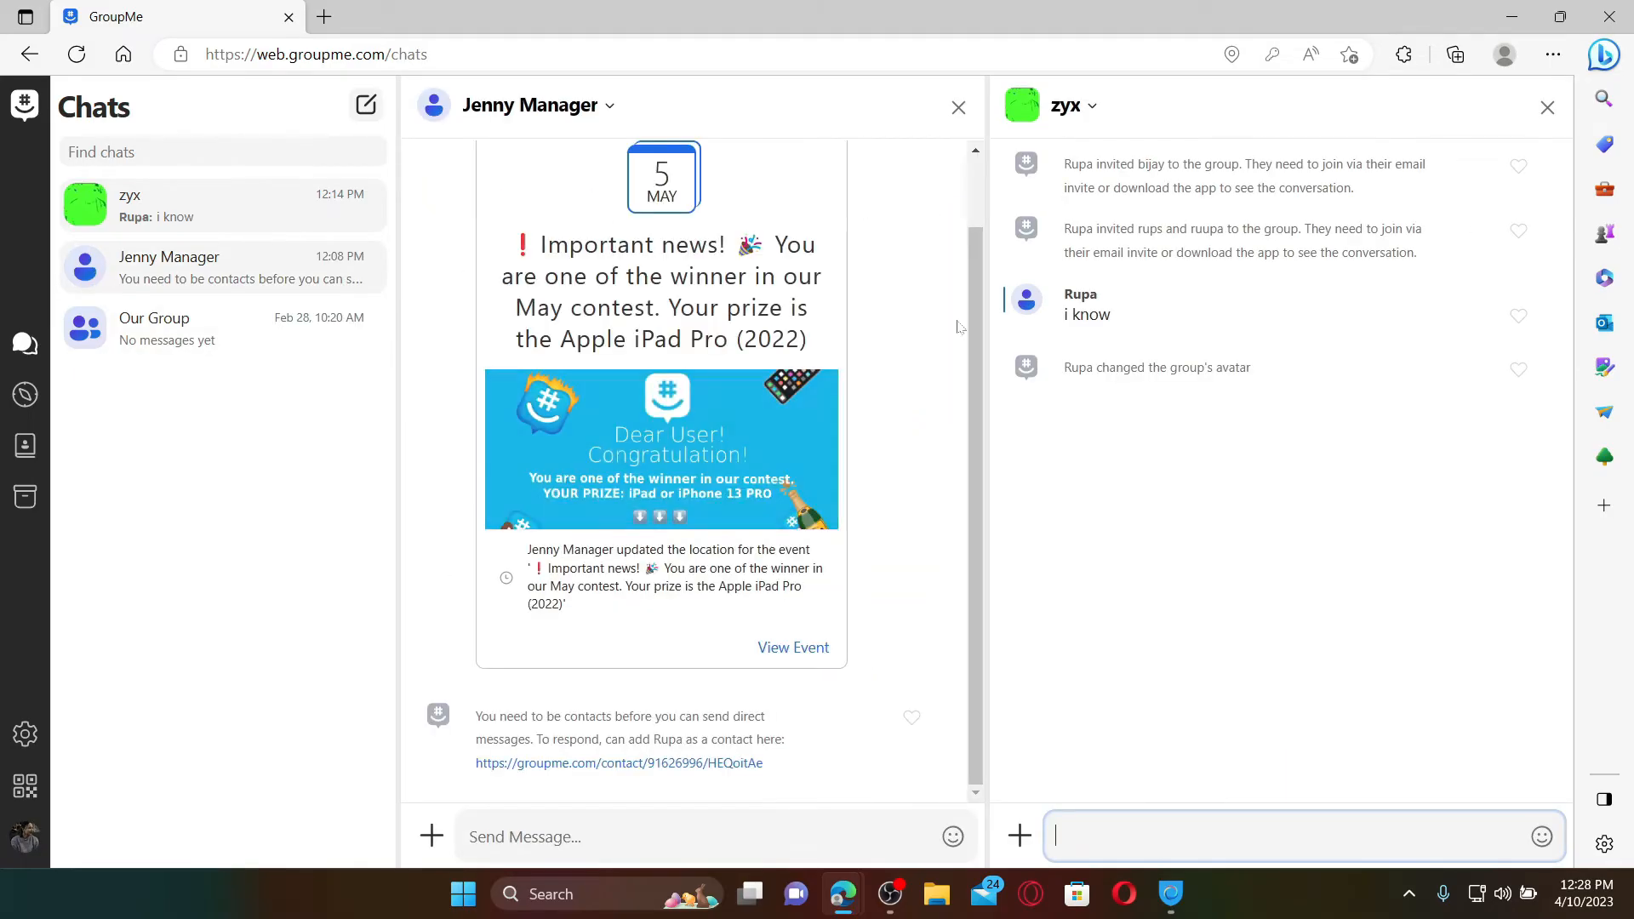
pyautogui.click(85, 332)
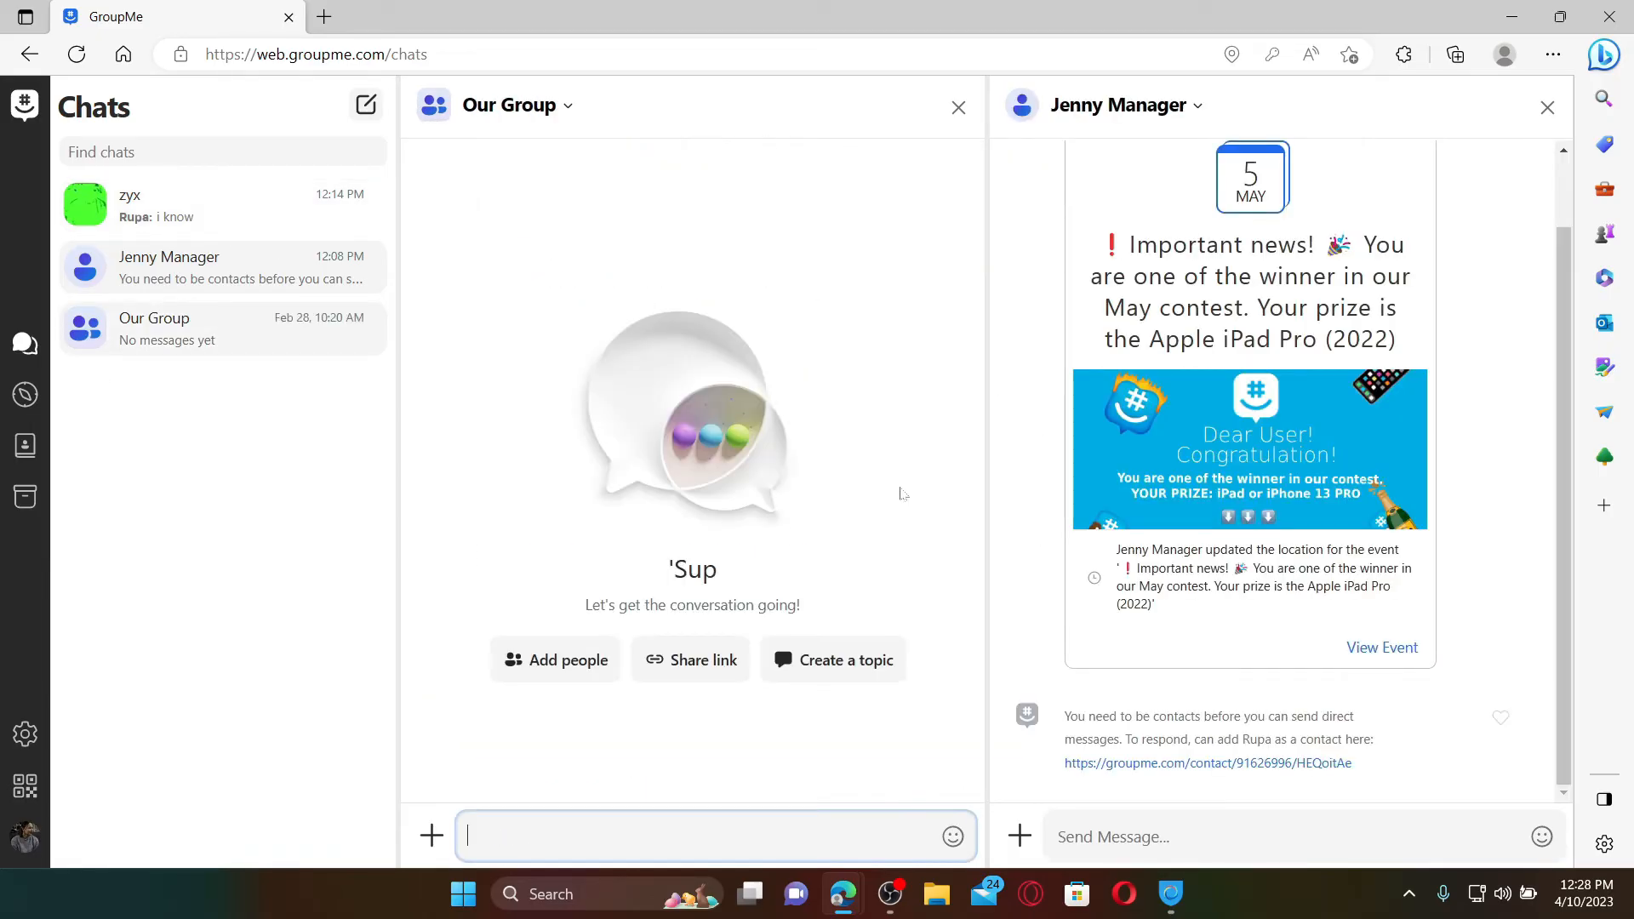
pyautogui.click(218, 205)
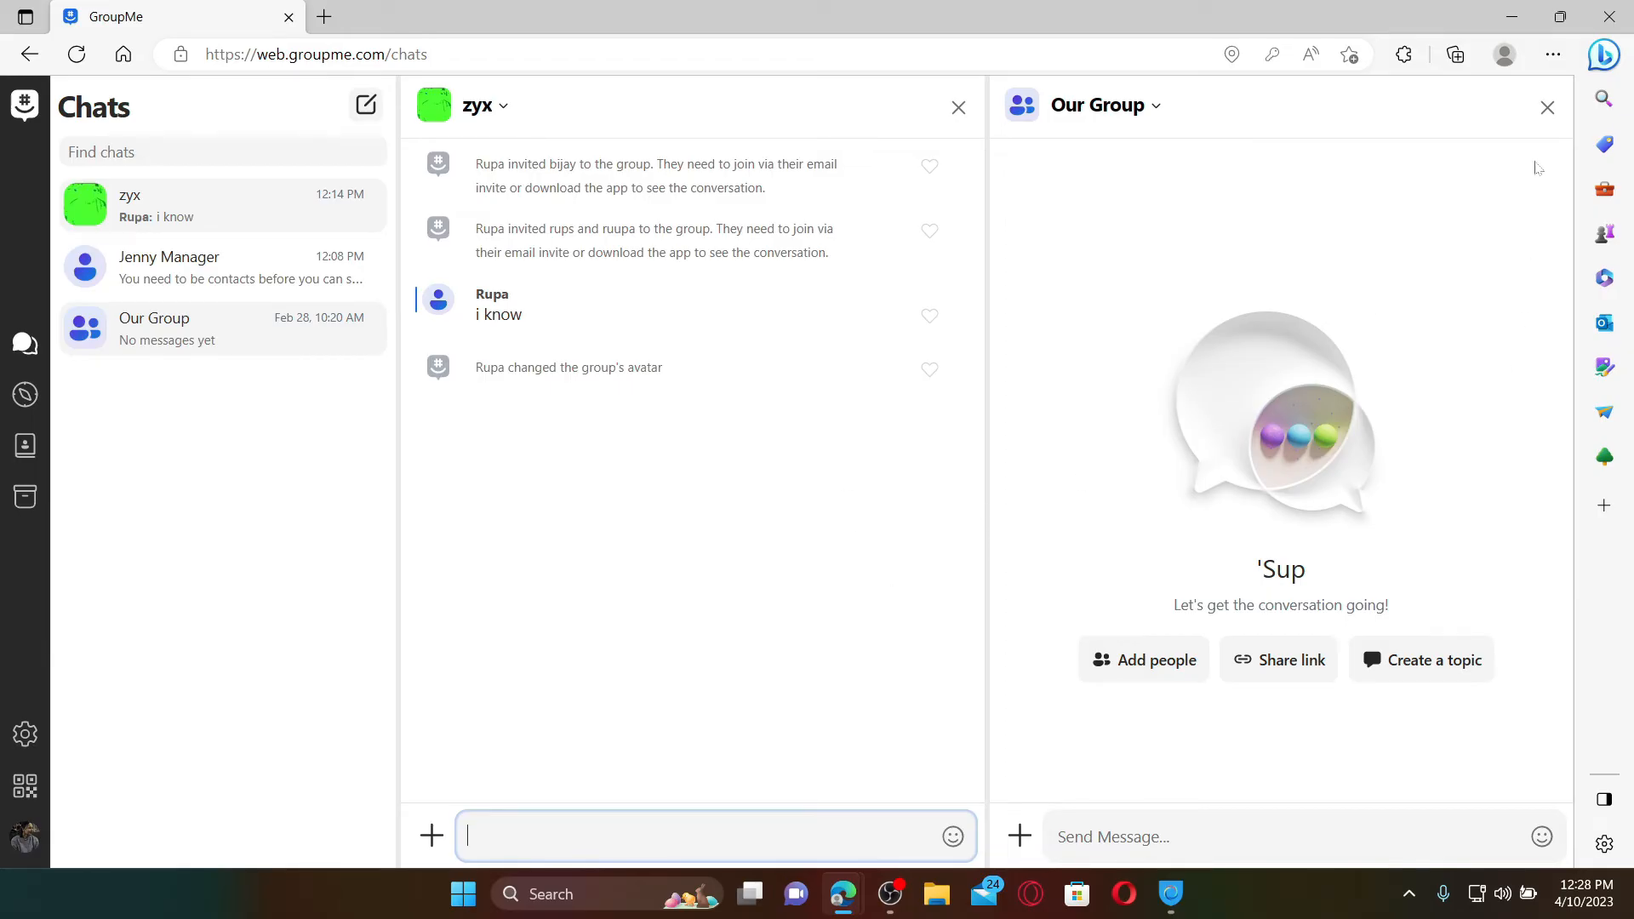
pyautogui.press('super+d')
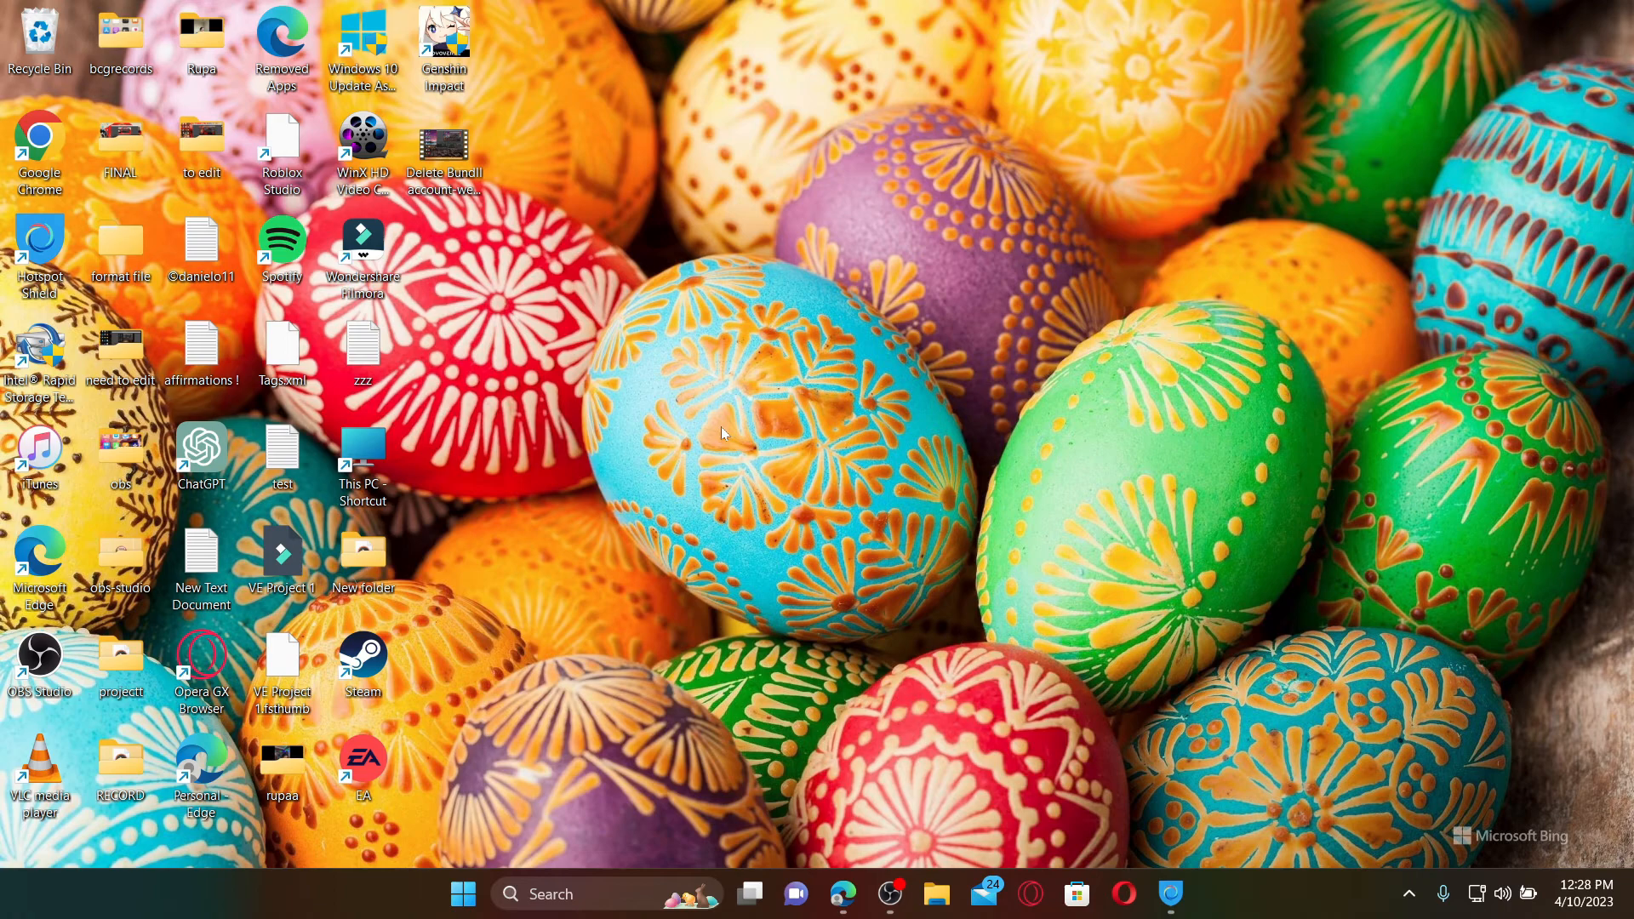